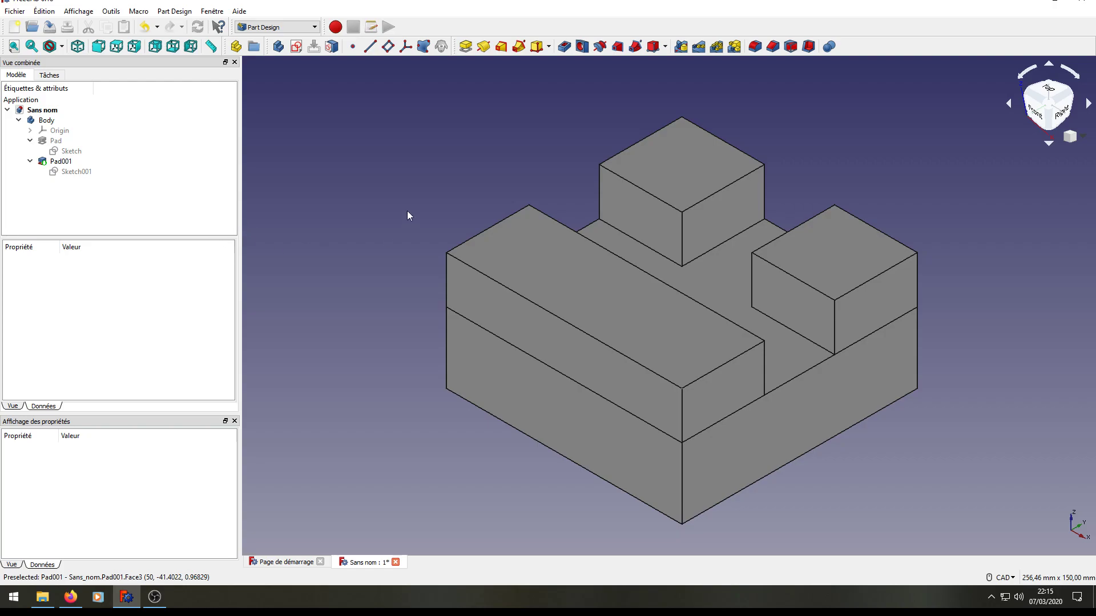
# Display the base Pad alone instead of Pad001, with Sketch001 shown on its top face, to review the construction
pyautogui.click(66, 163)
pyautogui.press('space')
pyautogui.press('Up')
pyautogui.press('space')
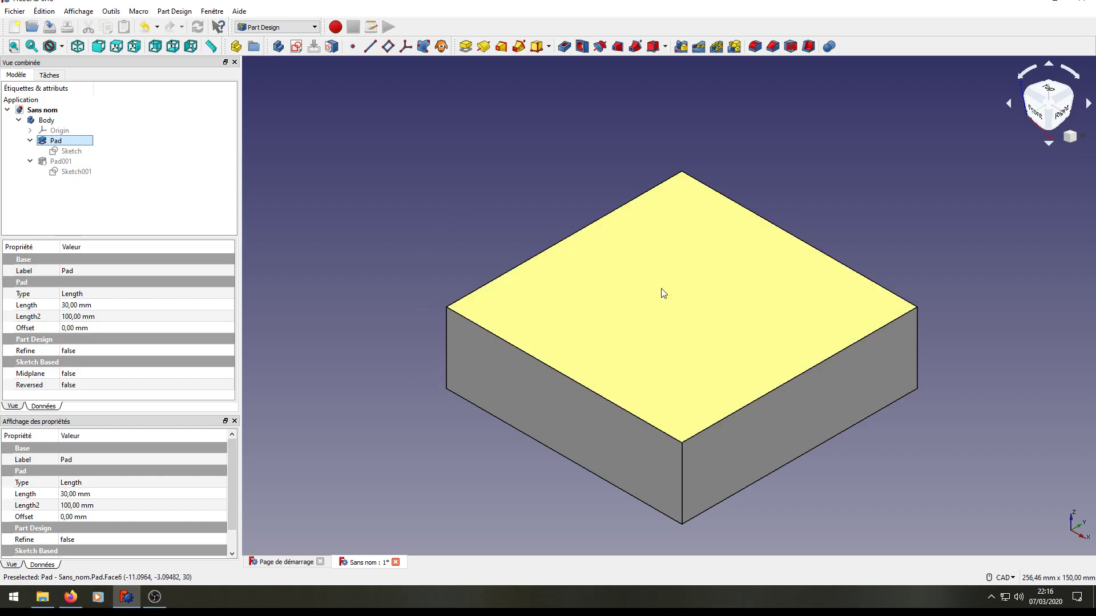
pyautogui.click(656, 290)
pyautogui.click(430, 165)
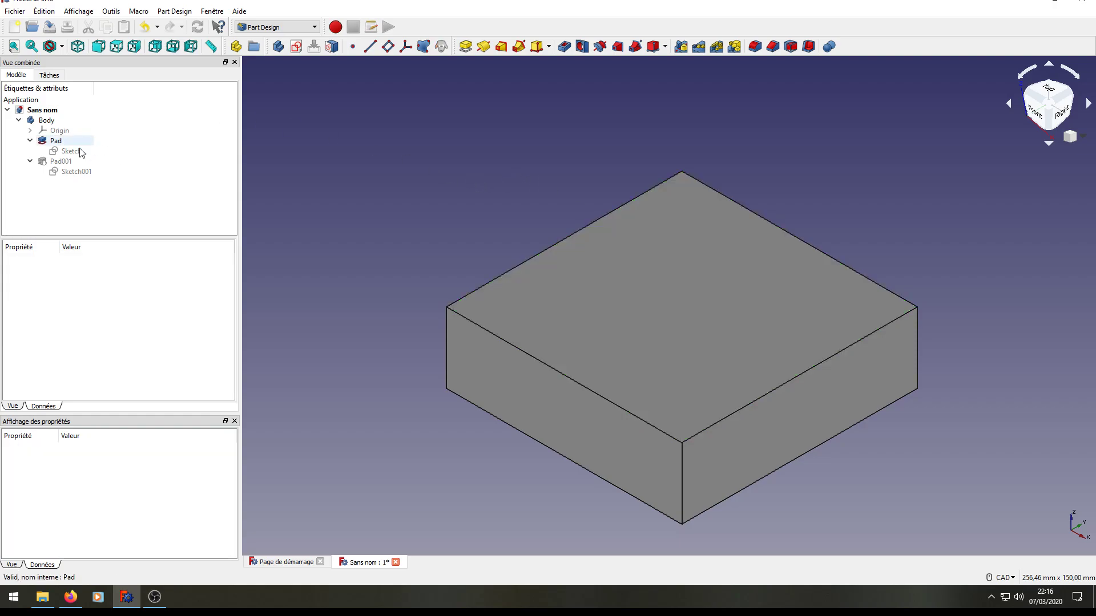
pyautogui.click(74, 172)
pyautogui.press('space')
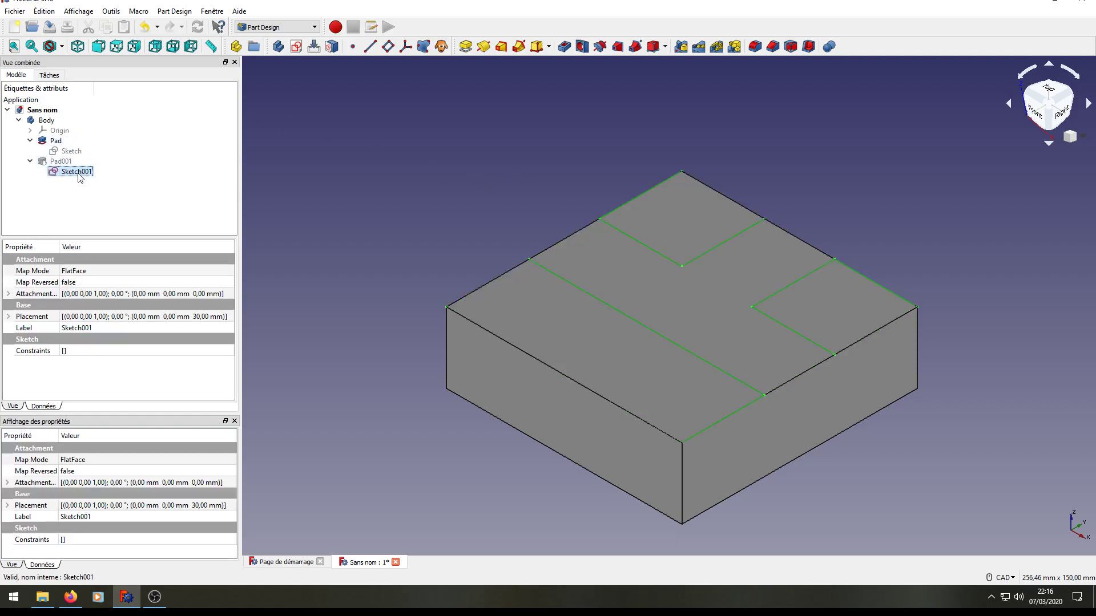
pyautogui.click(463, 150)
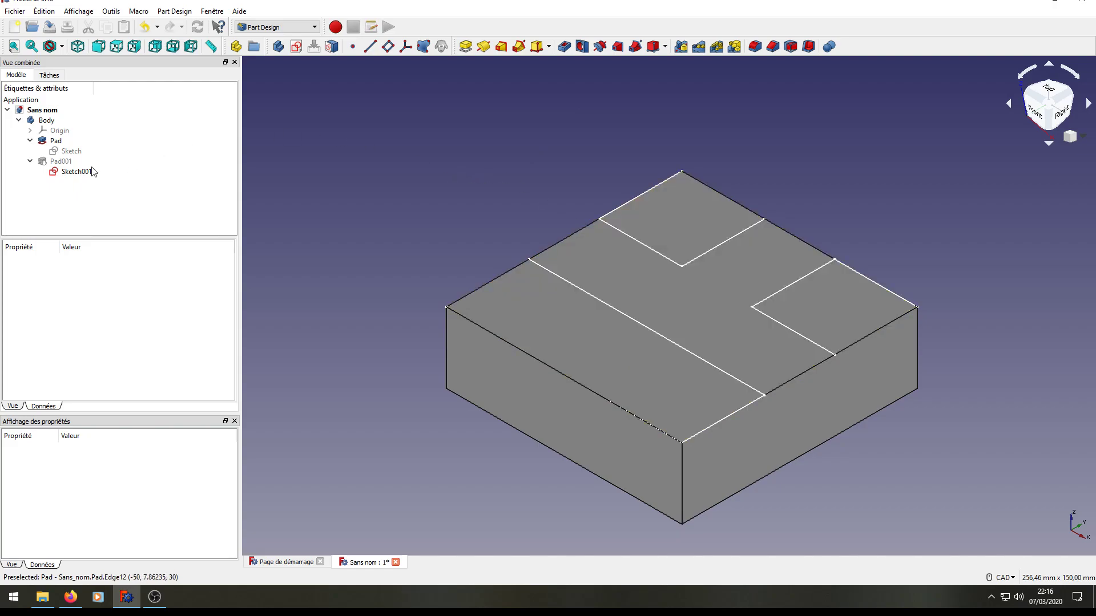
# Show Pad001 again and hide its Sketch001
pyautogui.click(60, 162)
pyautogui.press('space')
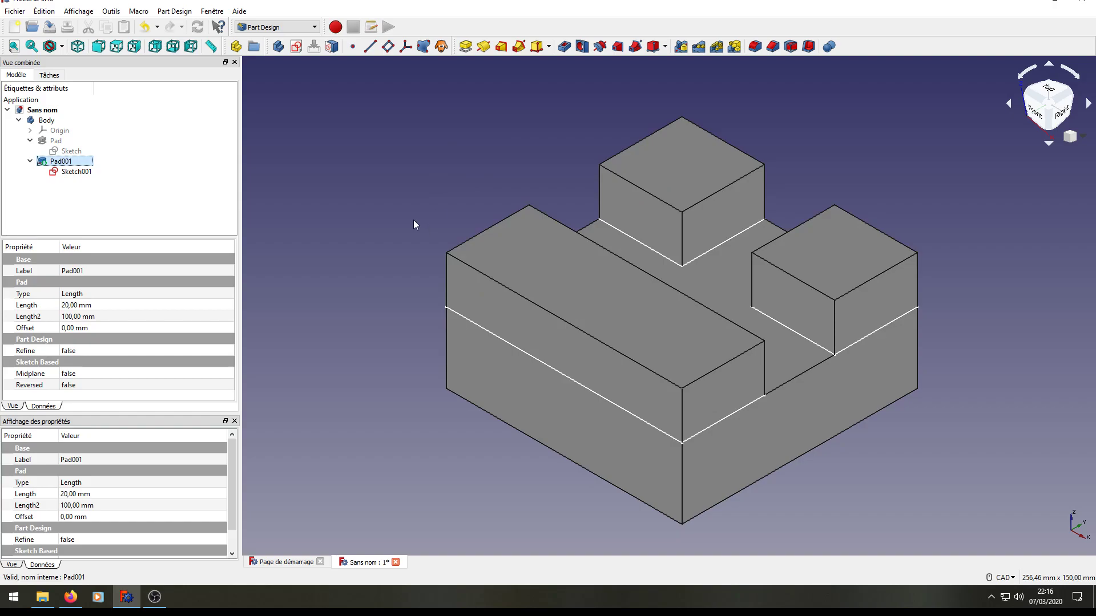
pyautogui.press('Down')
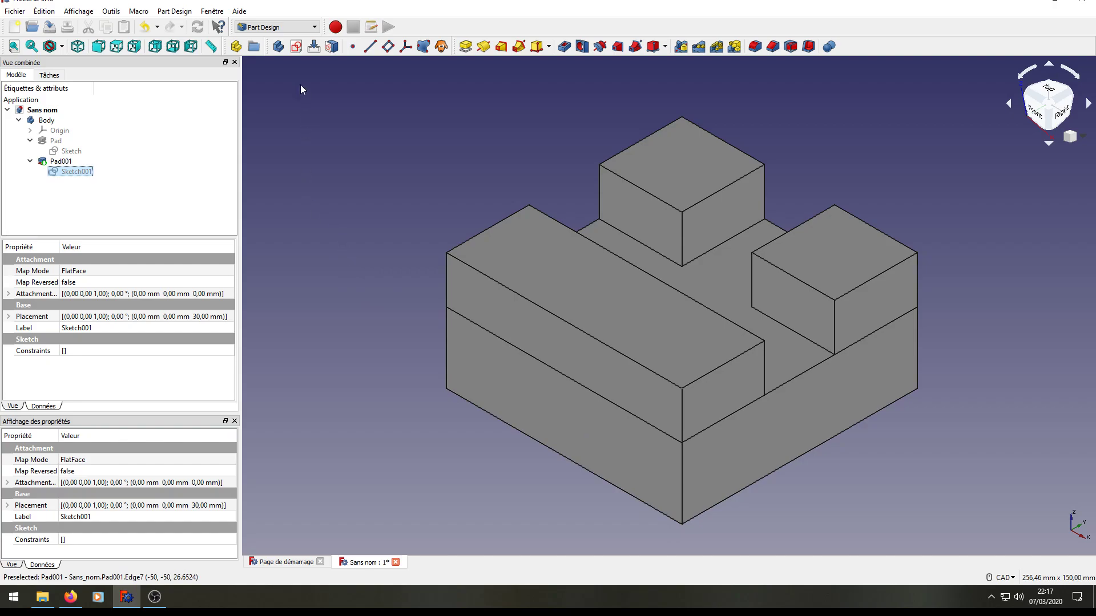
# Switch to the Part workbench and create a refined shape copy of Pad001
pyautogui.click(269, 26)
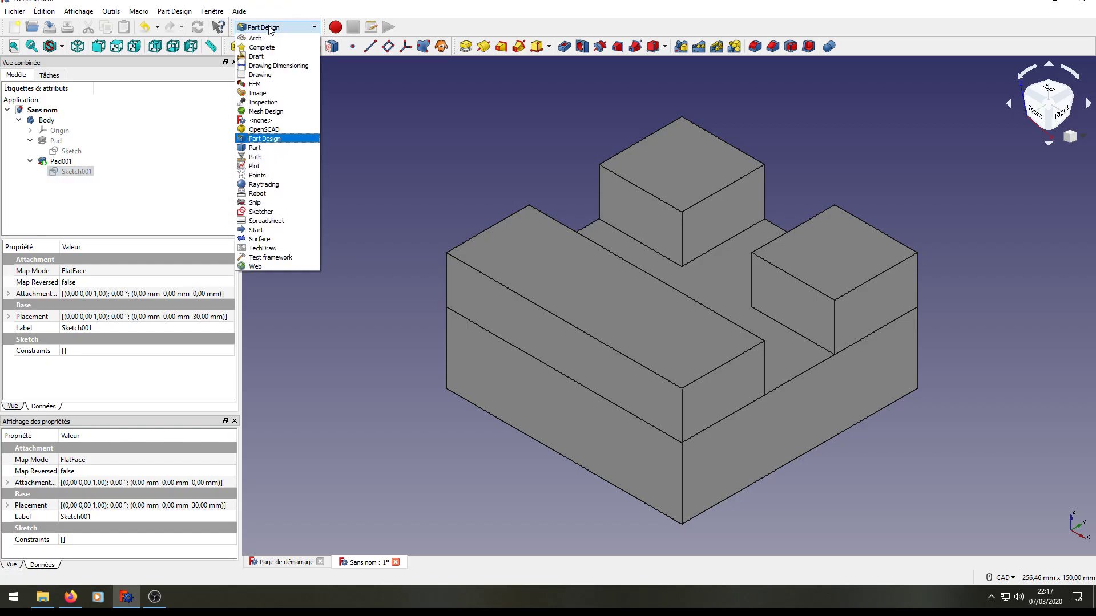
pyautogui.click(262, 149)
pyautogui.click(68, 162)
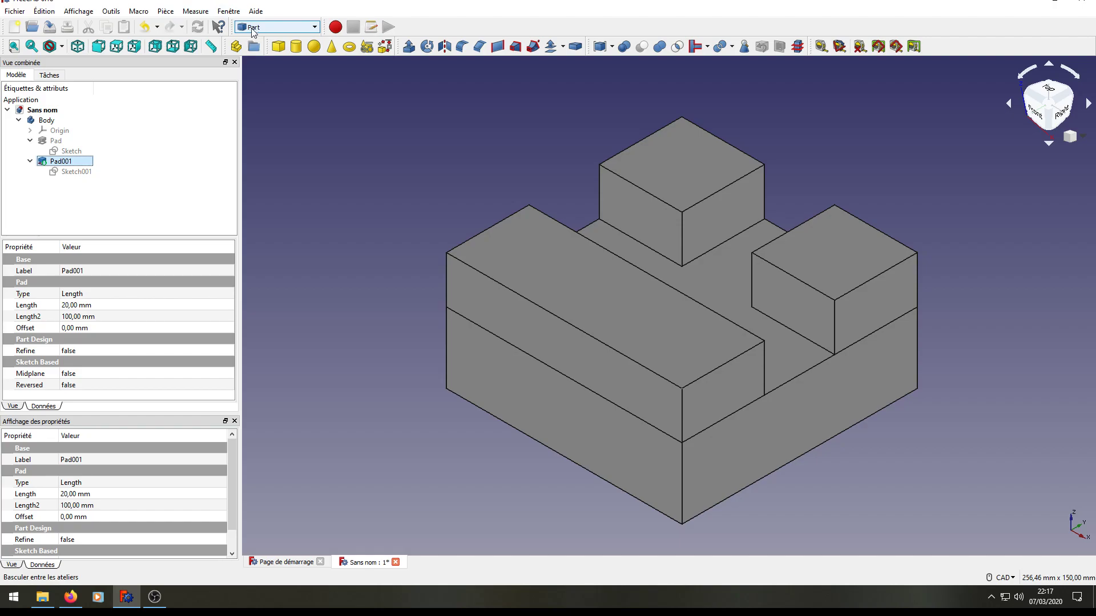
pyautogui.click(166, 11)
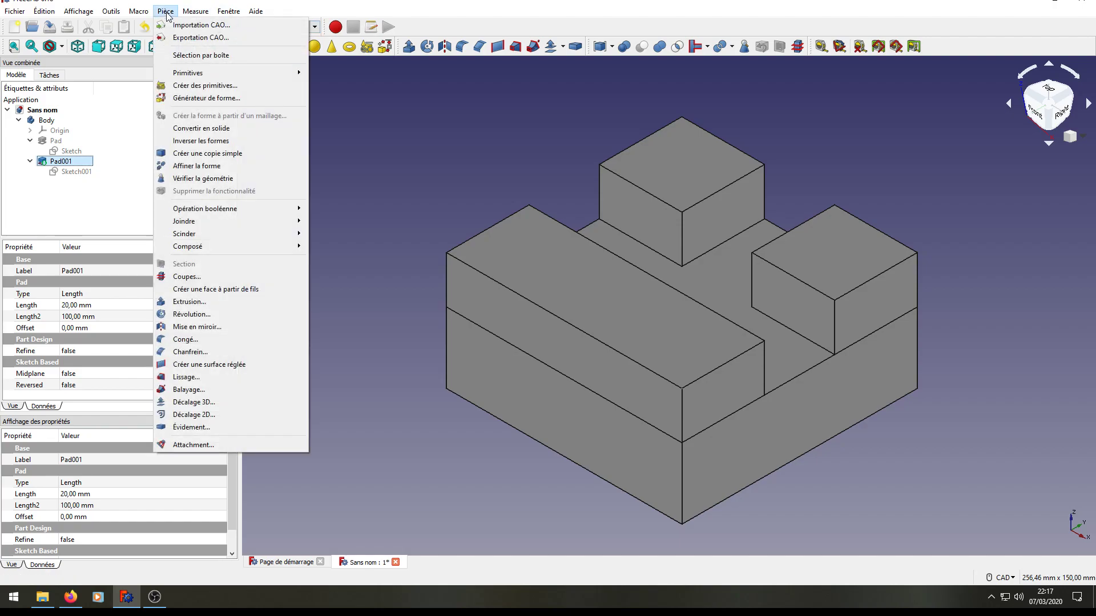
pyautogui.click(200, 166)
pyautogui.click(49, 182)
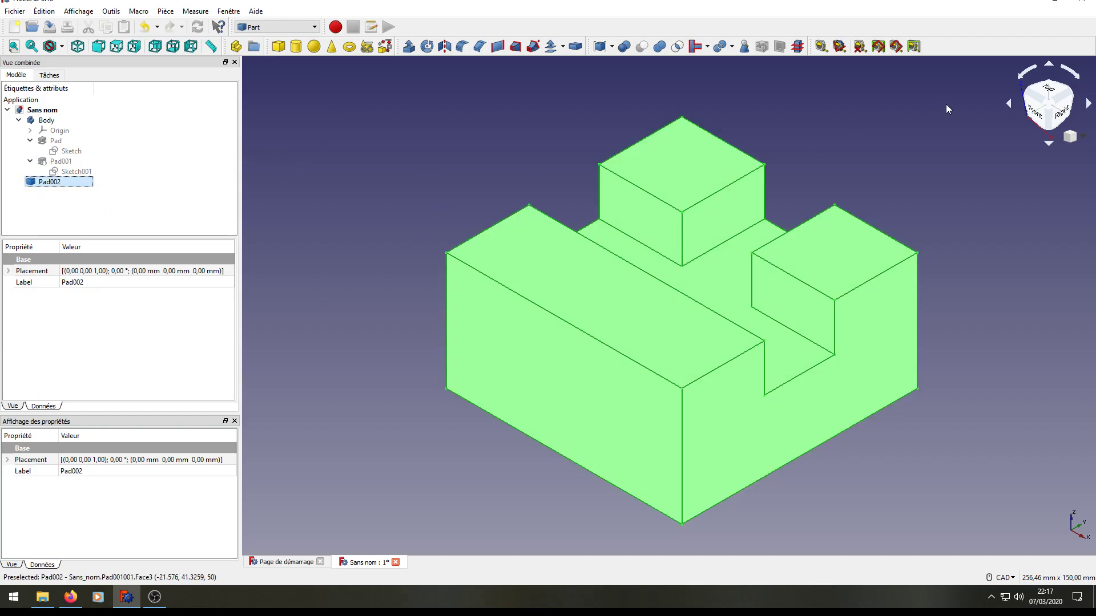
pyautogui.click(975, 197)
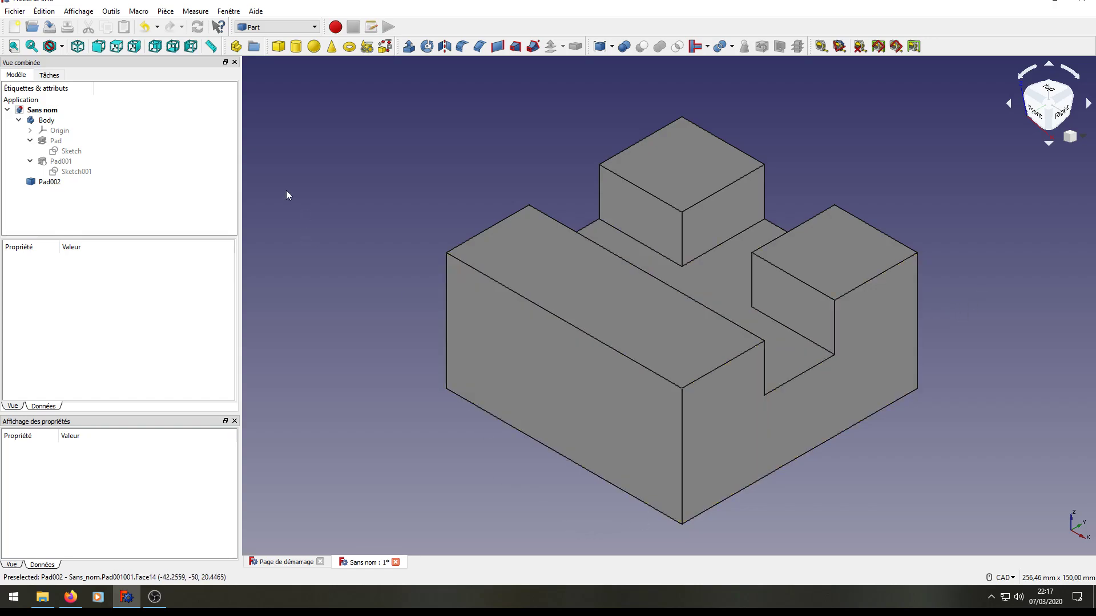
# Collapse the Pad001, Pad and Body entries in the model tree
pyautogui.moveTo(338, 223); pyautogui.dragTo(362, 203, button='middle')
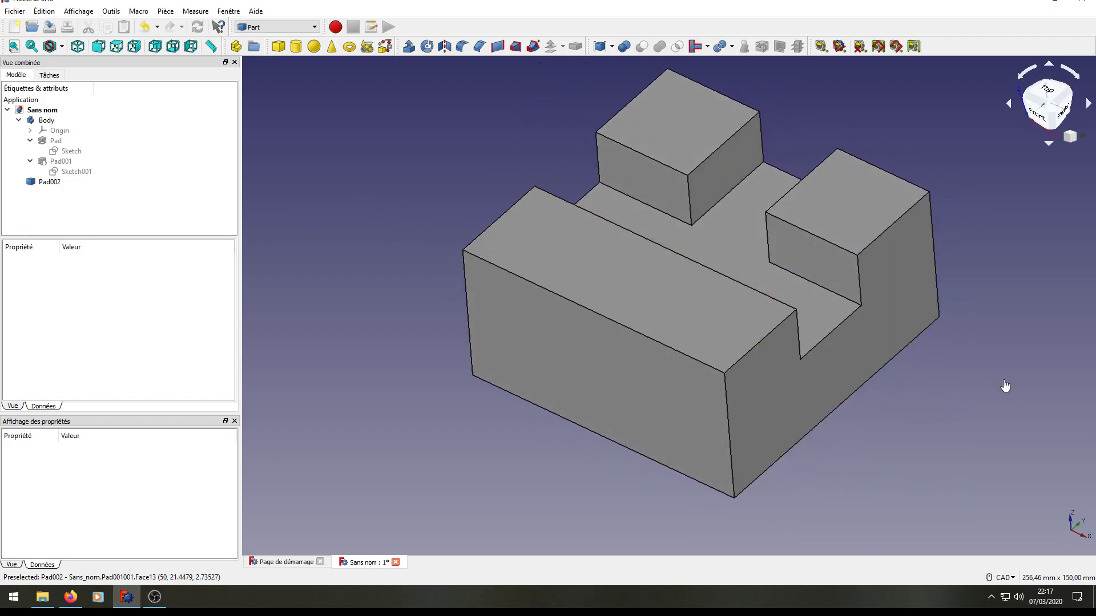
pyautogui.press('0')
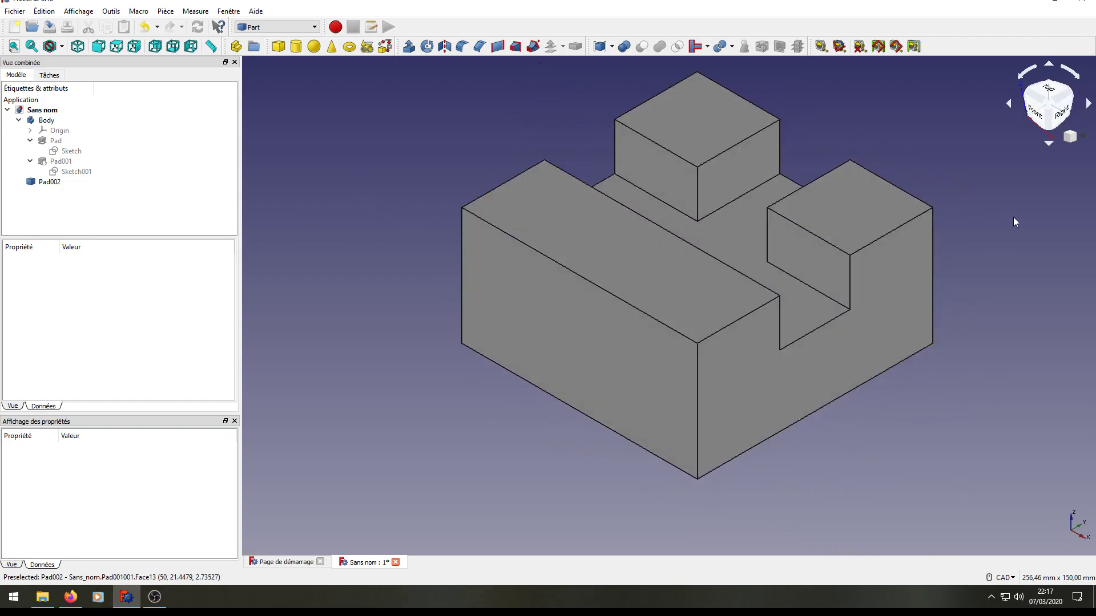
pyautogui.moveTo(1015, 222); pyautogui.dragTo(965, 247, button='middle')
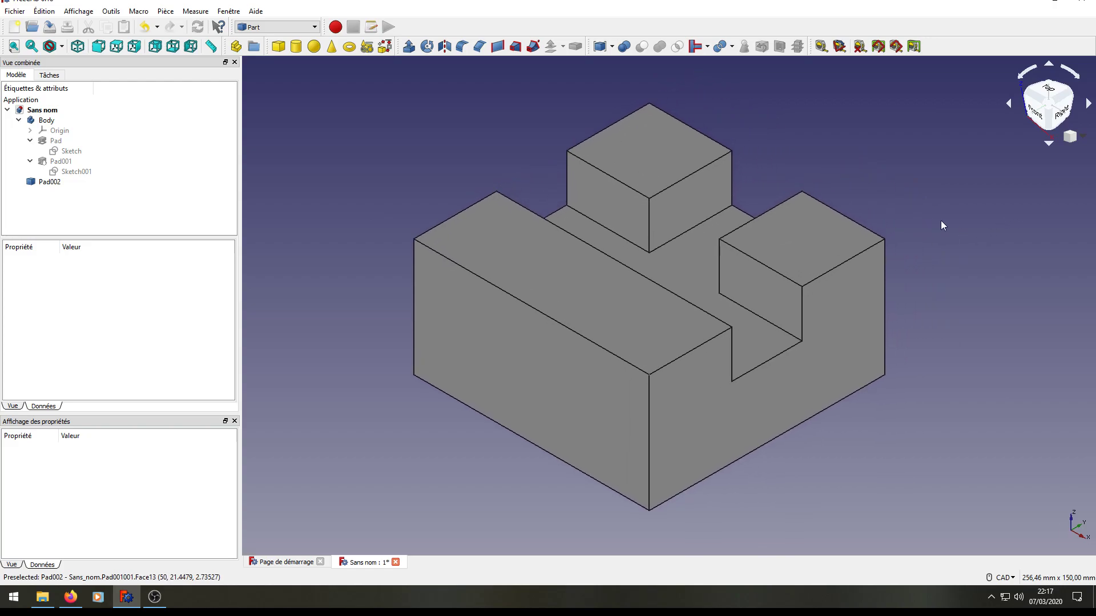
pyautogui.click(31, 161)
pyautogui.click(30, 140)
pyautogui.click(19, 120)
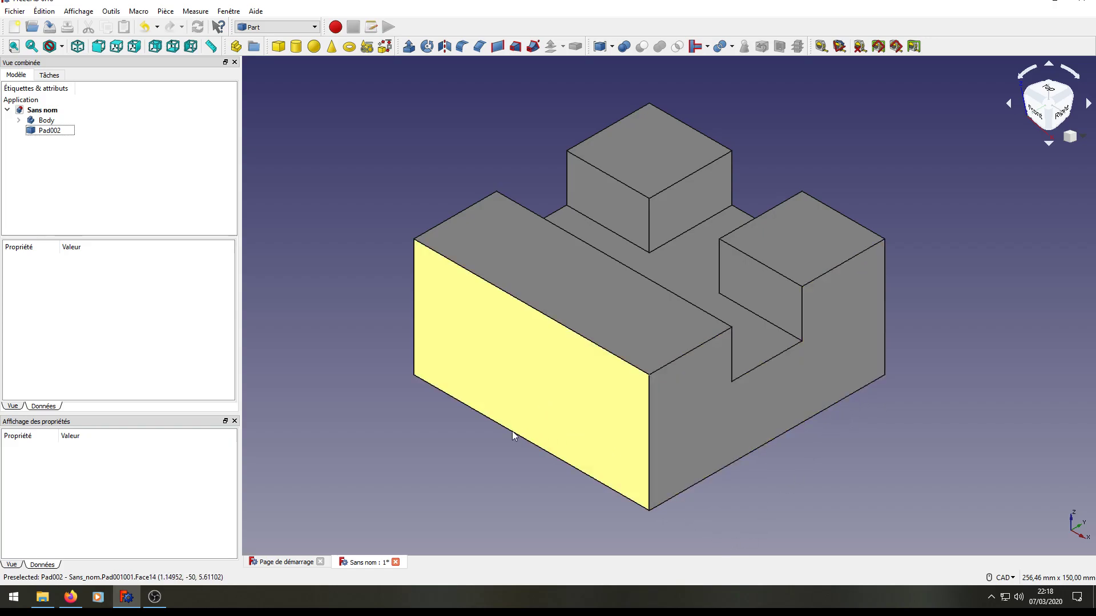
# Switch to the Part Design workbench and create a new body based on the refined copy Pad002
pyautogui.click(278, 27)
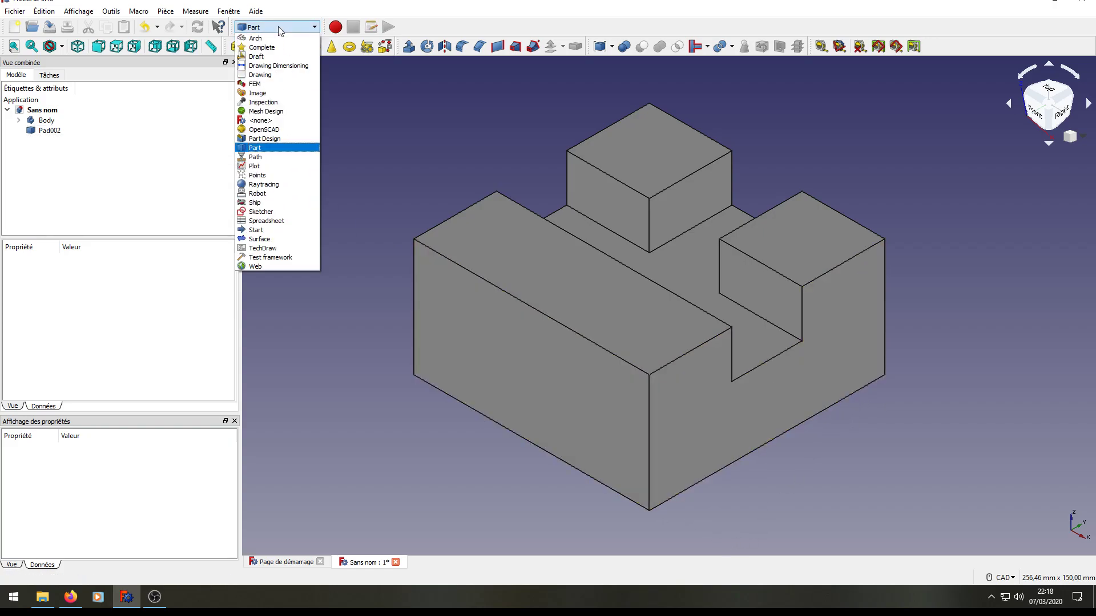
pyautogui.click(439, 144)
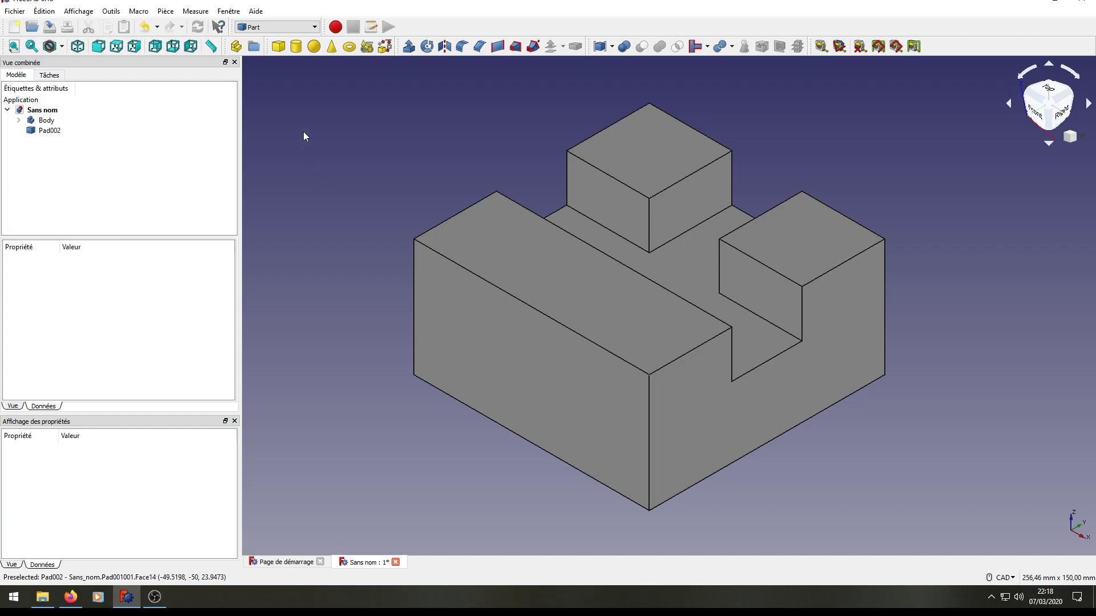
pyautogui.click(284, 27)
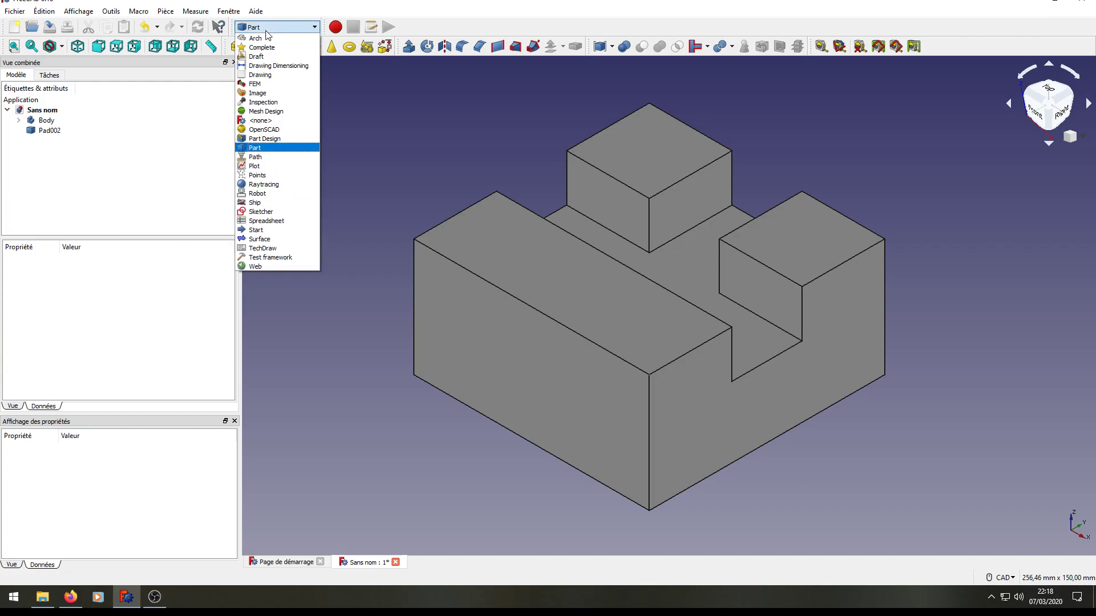
pyautogui.click(279, 138)
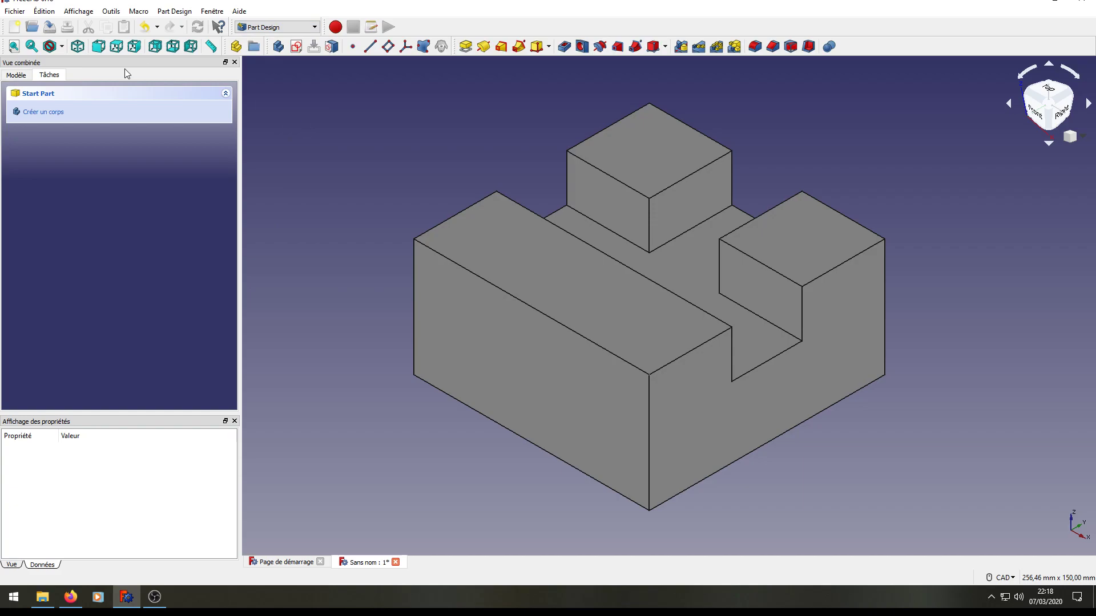
pyautogui.click(16, 75)
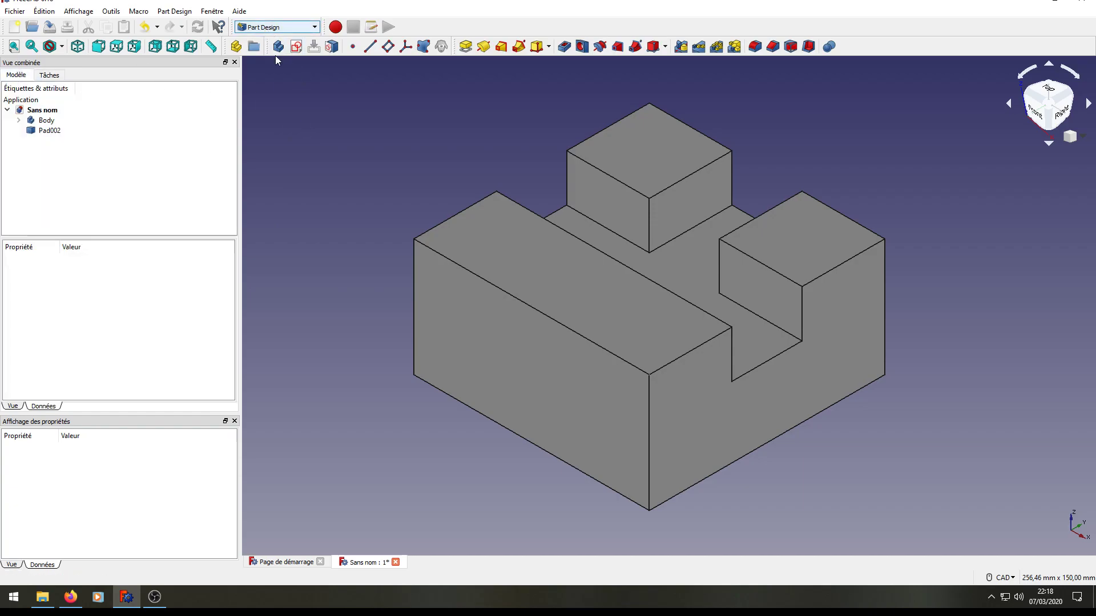
pyautogui.click(51, 131)
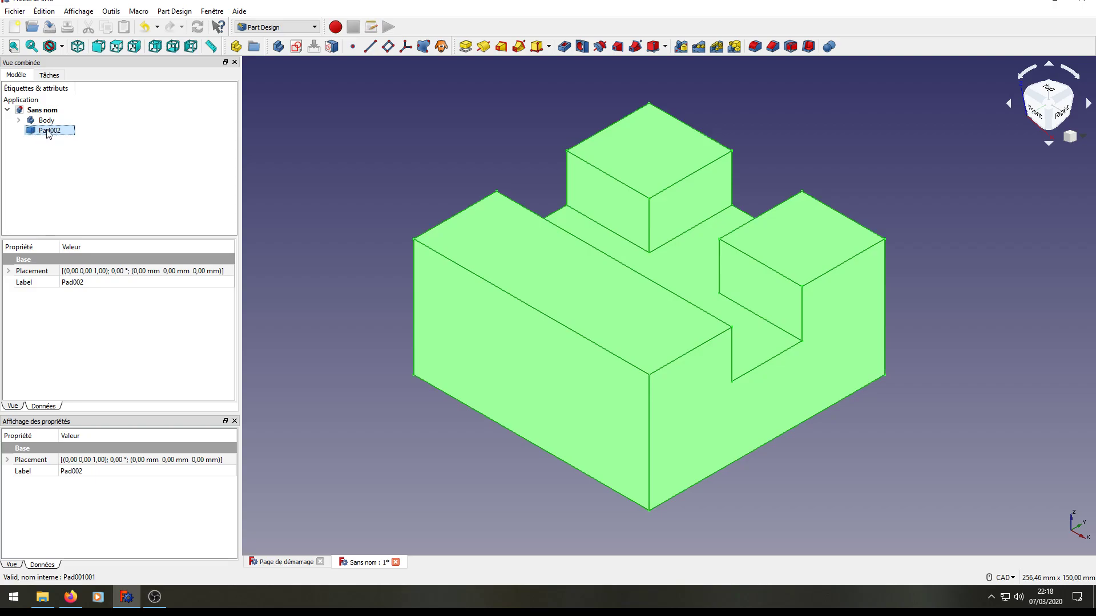
pyautogui.click(279, 47)
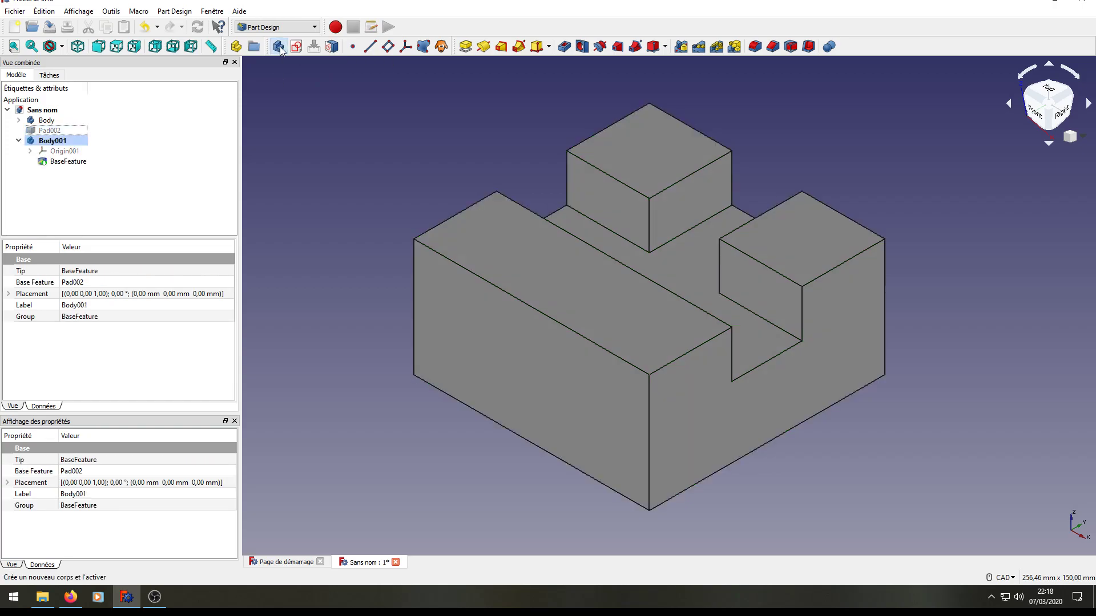
# Create a sketch on the front face of the new body's base feature and close it empty
pyautogui.click(68, 162)
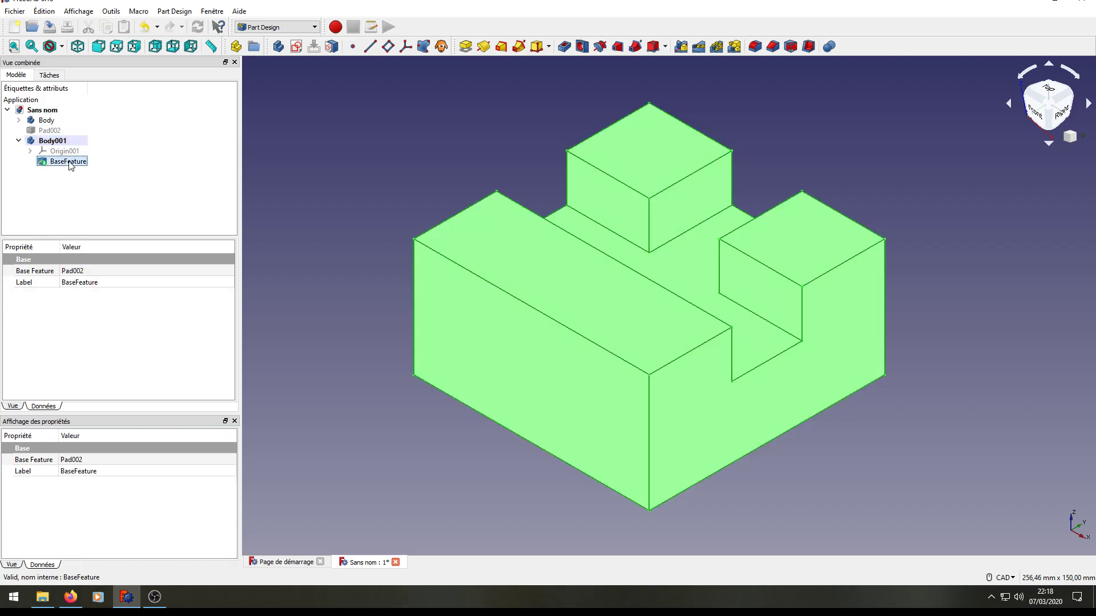
pyautogui.click(307, 204)
pyautogui.click(491, 344)
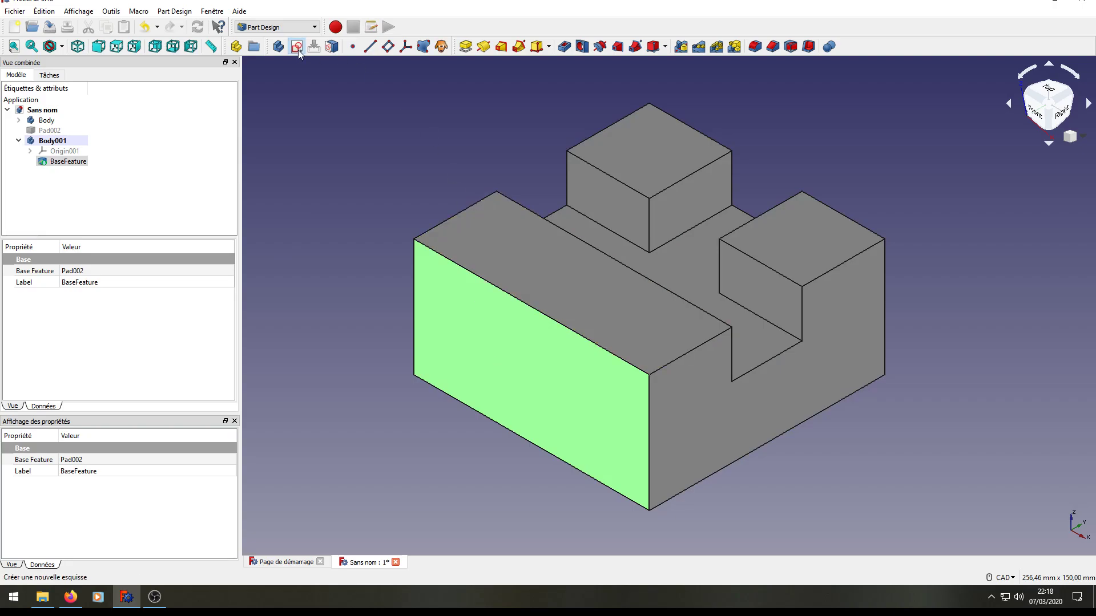
pyautogui.click(297, 48)
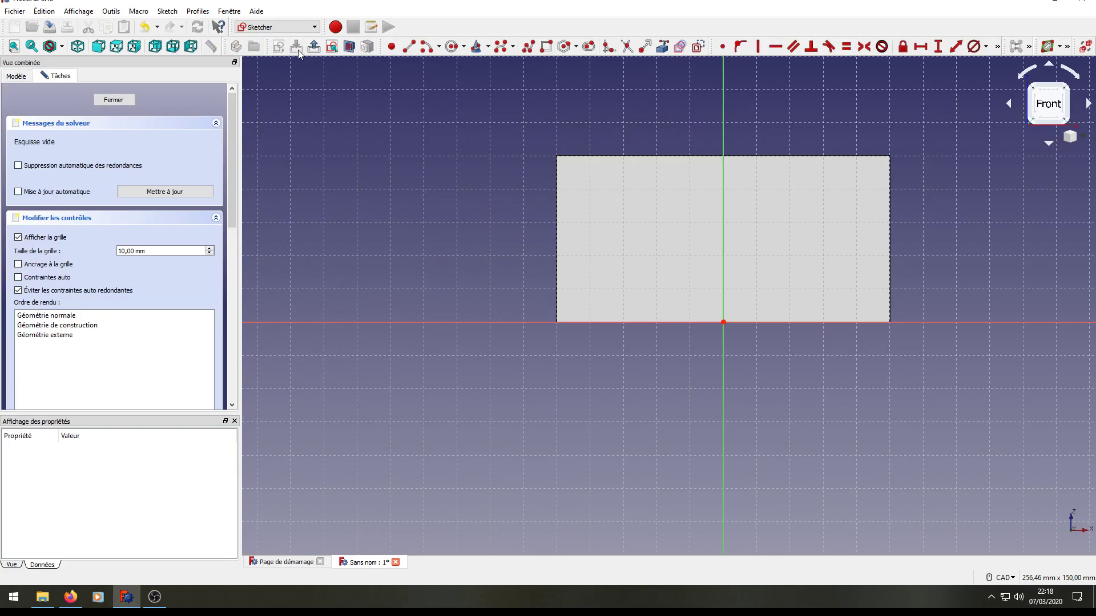
pyautogui.click(120, 101)
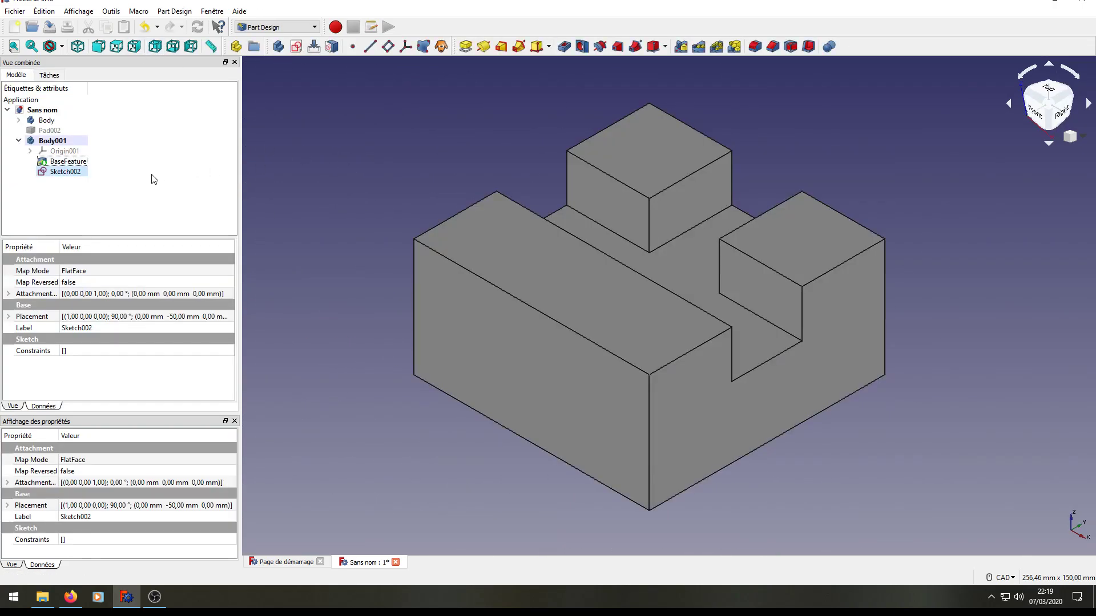
# Expand the original Body, hide Body001 and show Pad001 to view the unrefined shape
pyautogui.click(19, 120)
pyautogui.click(52, 171)
pyautogui.press('space')
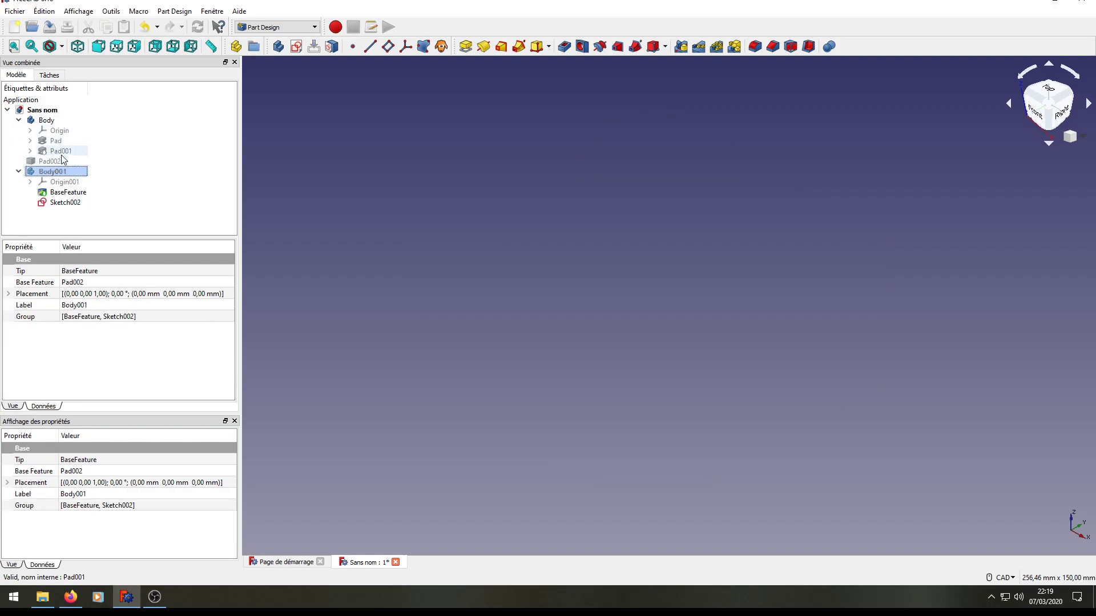
pyautogui.click(61, 151)
pyautogui.press('space')
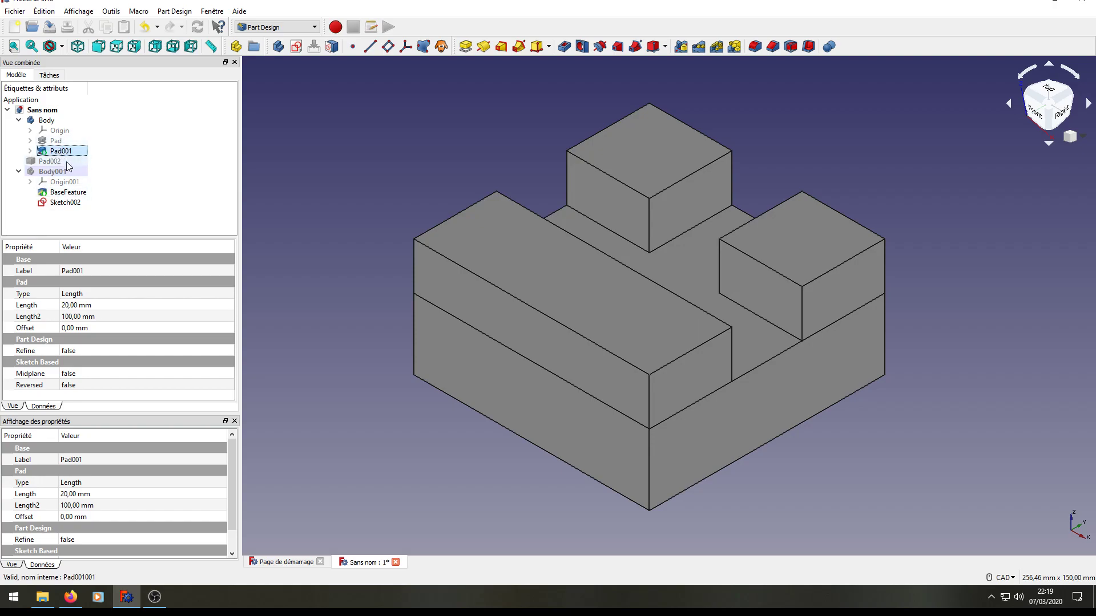
# Show Body001 with its base feature and hide Pad001 to compare the refined shape
pyautogui.click(68, 193)
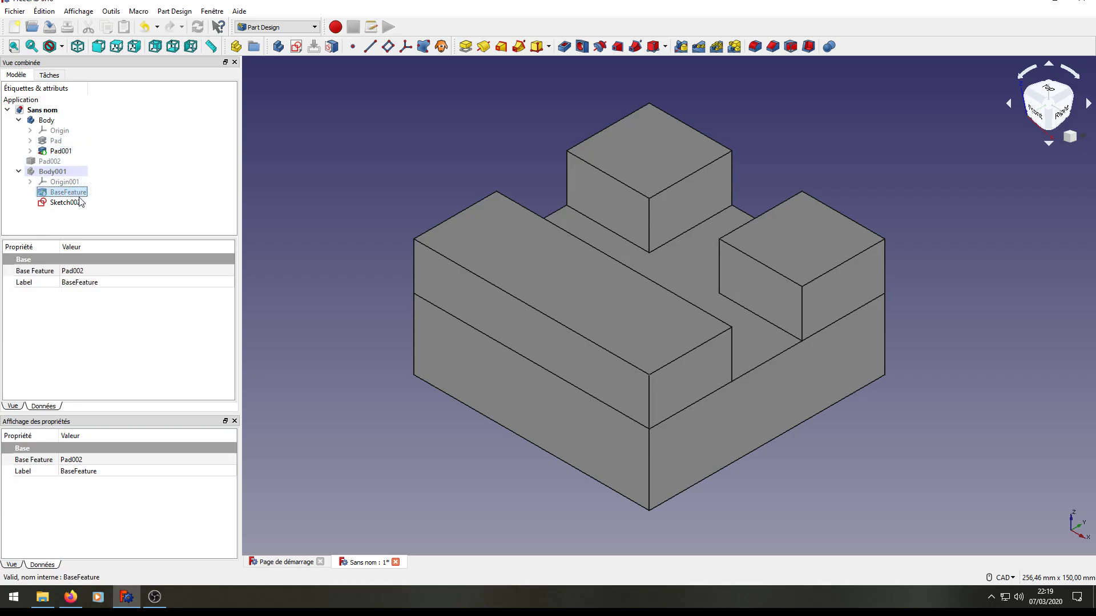
pyautogui.click(58, 172)
pyautogui.click(72, 153)
pyautogui.press('space')
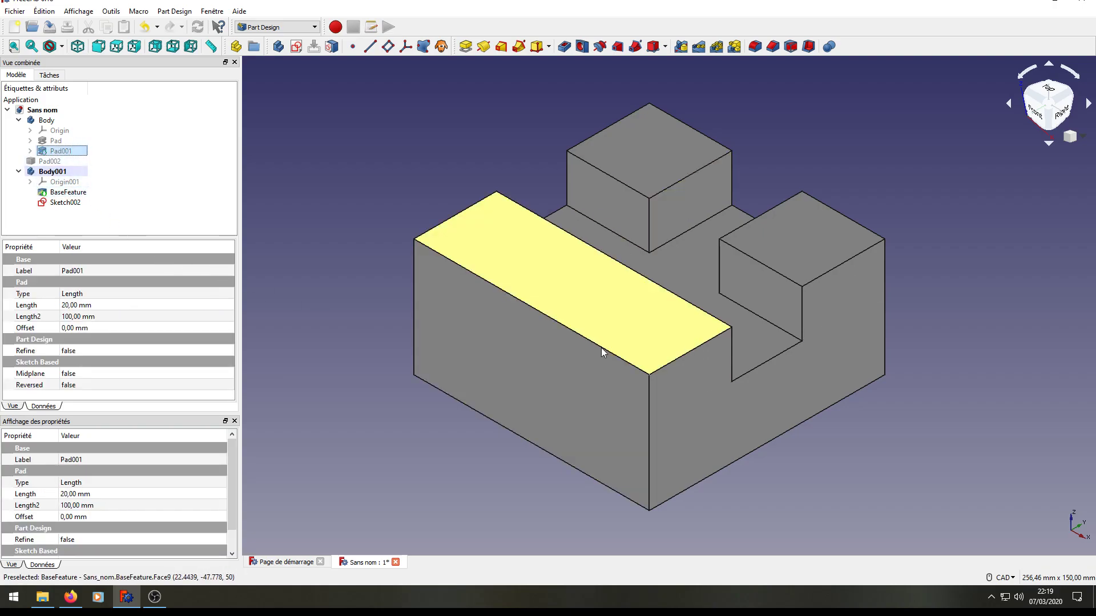
# Hide Body001 and display Pad001 of the original Body in its place
pyautogui.click(53, 172)
pyautogui.press('space')
pyautogui.click(51, 123)
pyautogui.click(83, 152)
pyautogui.press('space')
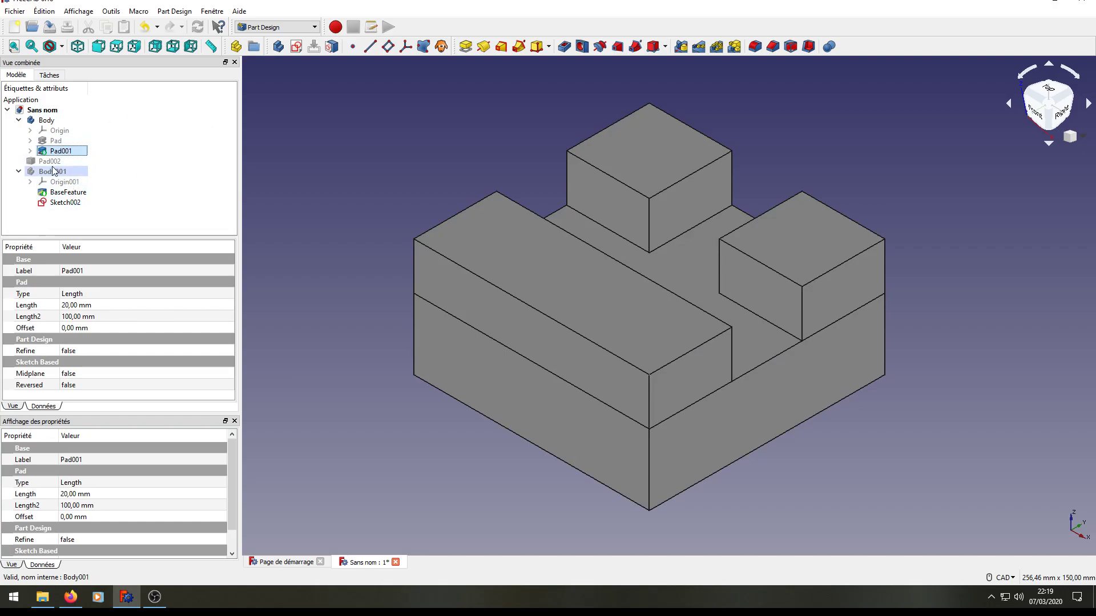
# Hide the whole original Body and display Body001
pyautogui.click(57, 122)
pyautogui.press('space')
pyautogui.click(61, 172)
pyautogui.press('space')
pyautogui.doubleClick(60, 172)
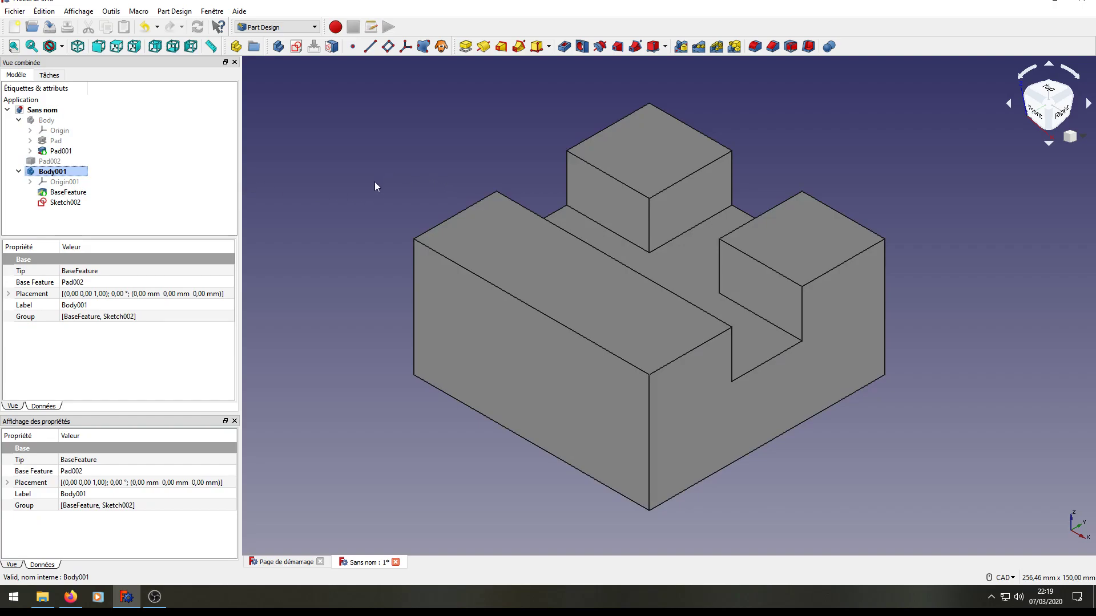